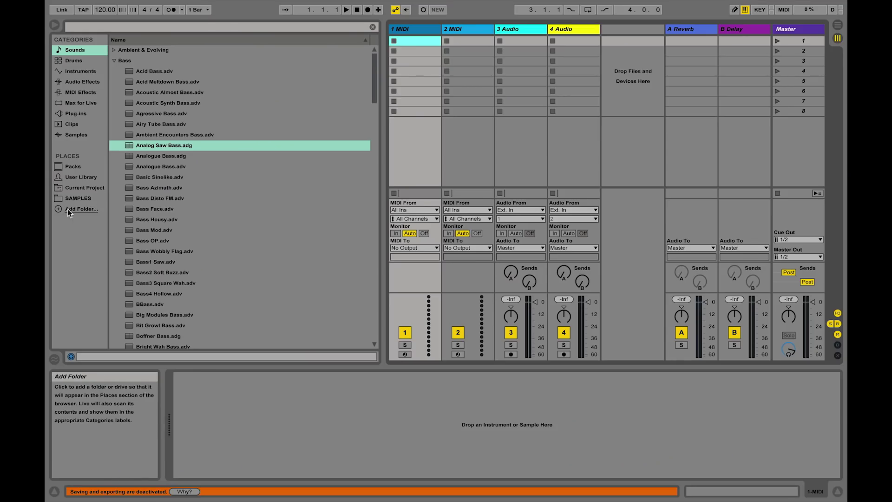
# - Add the Beginner Samples folder to the browser's places and show its contents
pyautogui.click(69, 210)
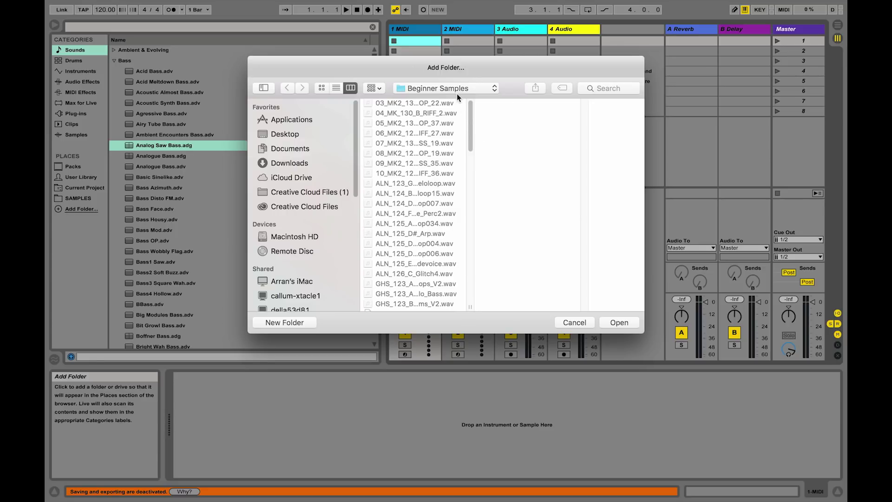
pyautogui.scroll(-15, 420, 235)
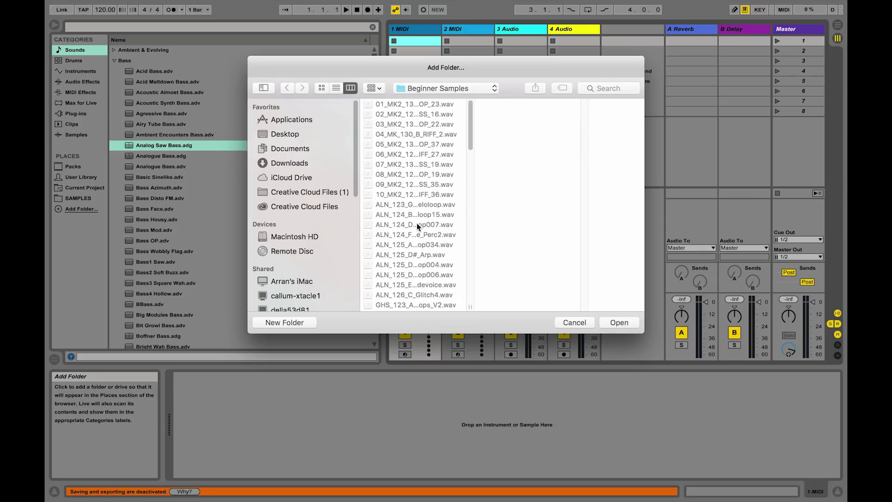
pyautogui.click(612, 324)
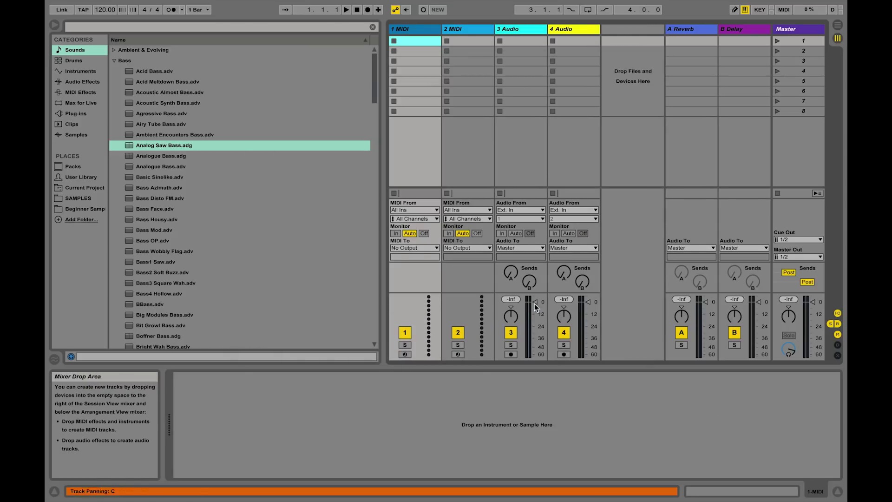
pyautogui.click(69, 210)
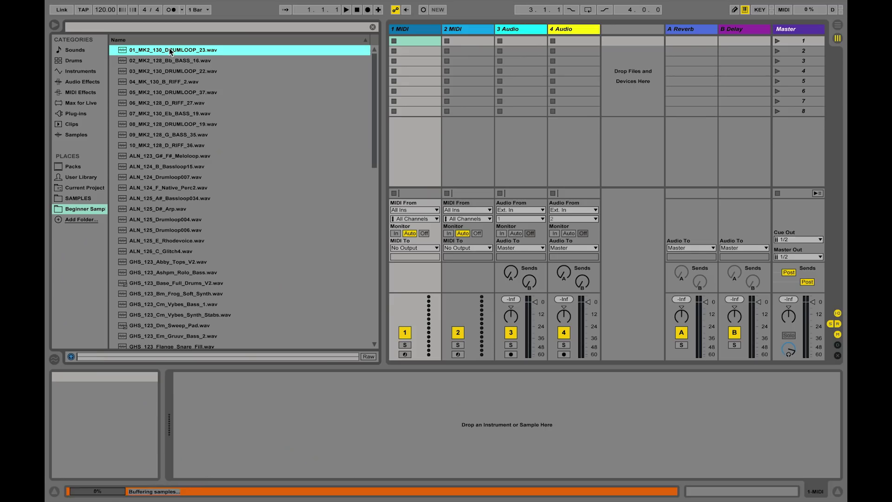
# - Preview 03_MK2_130_DRUMLOOP_22.wav and load it as a sampled instrument on the first MIDI track
pyautogui.click(165, 71)
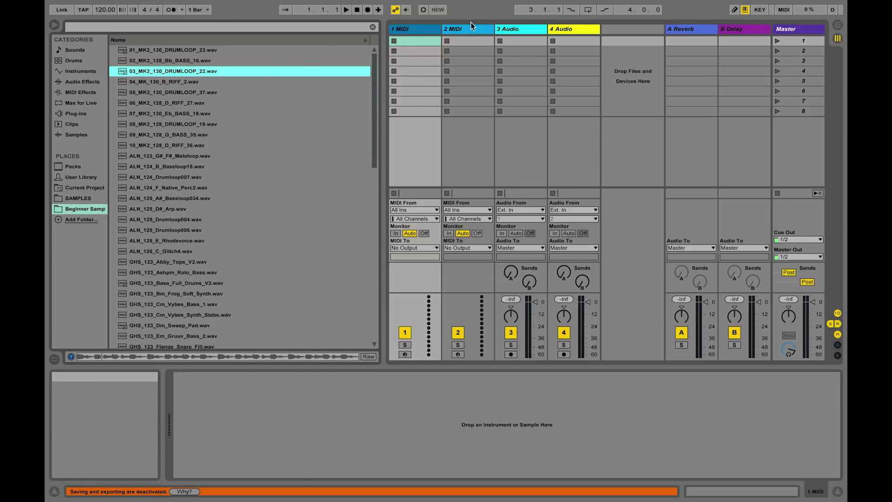
pyautogui.click(430, 29)
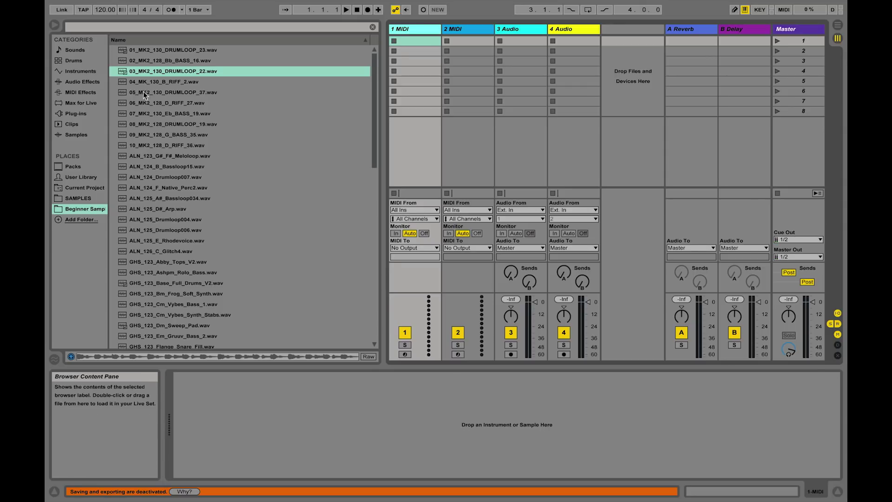
pyautogui.moveTo(157, 72); pyautogui.dragTo(269, 423)
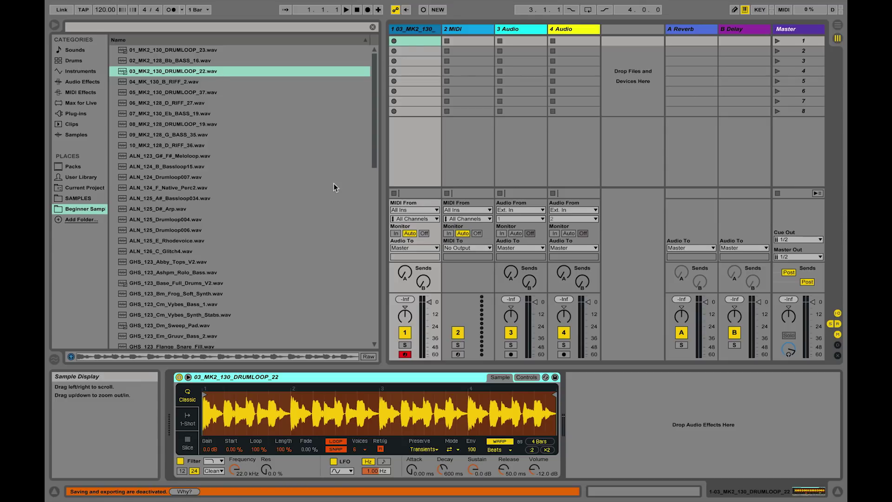
# - Create a MIDI clip in the first track's first slot with C3 notes on beats 1, 1.2, 1.3 and 1.4
pyautogui.doubleClick(424, 40)
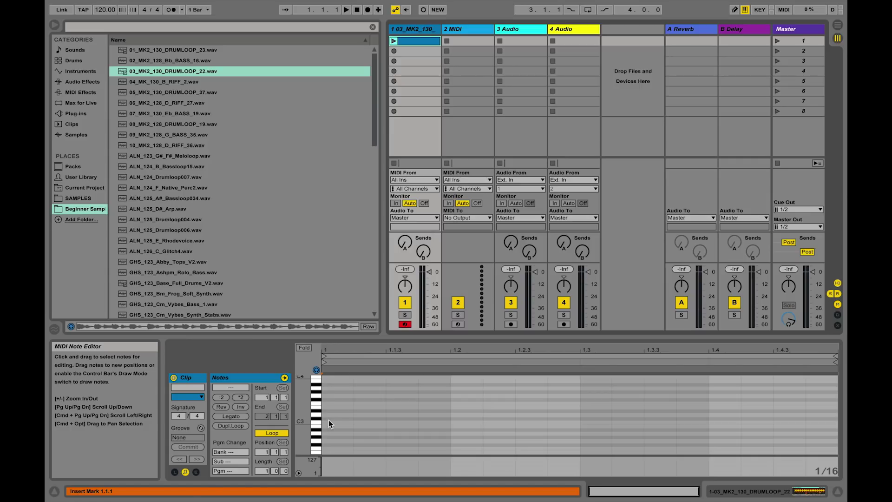
pyautogui.doubleClick(328, 421)
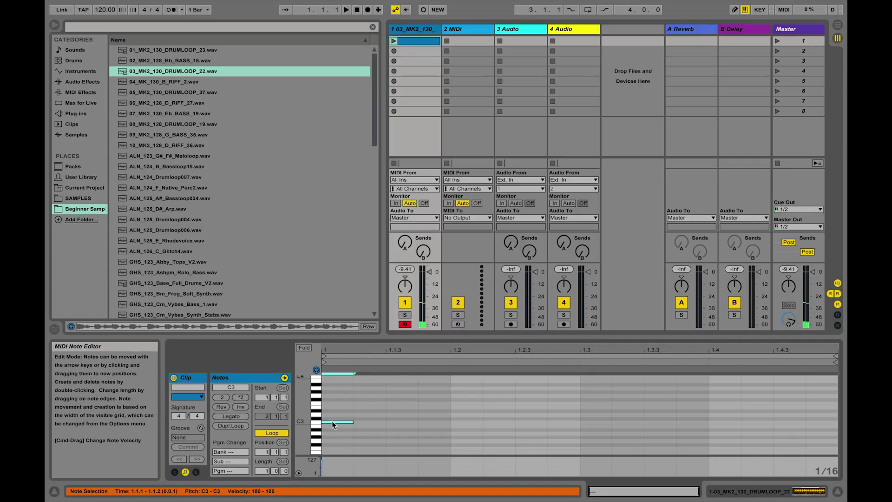
pyautogui.doubleClick(453, 421)
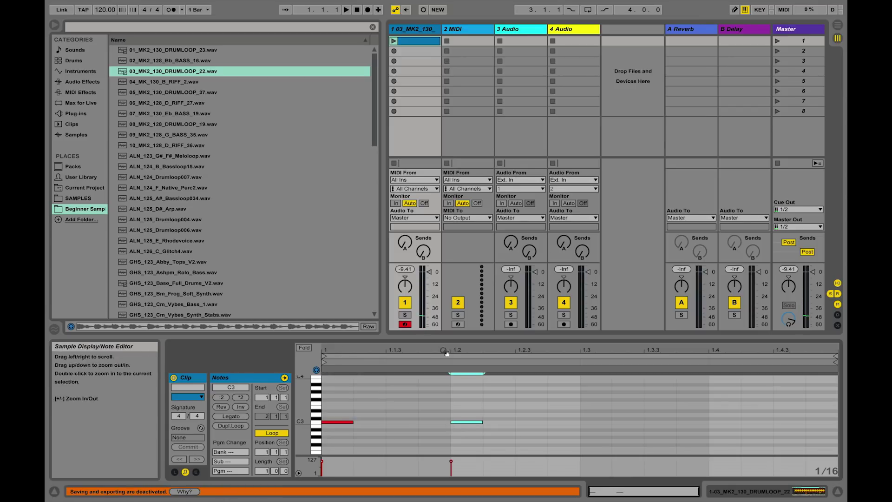
pyautogui.doubleClick(585, 422)
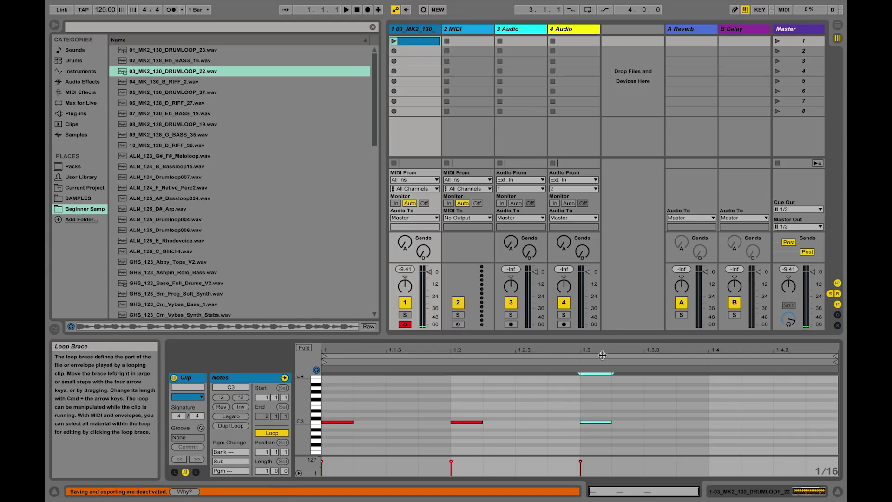
pyautogui.doubleClick(720, 423)
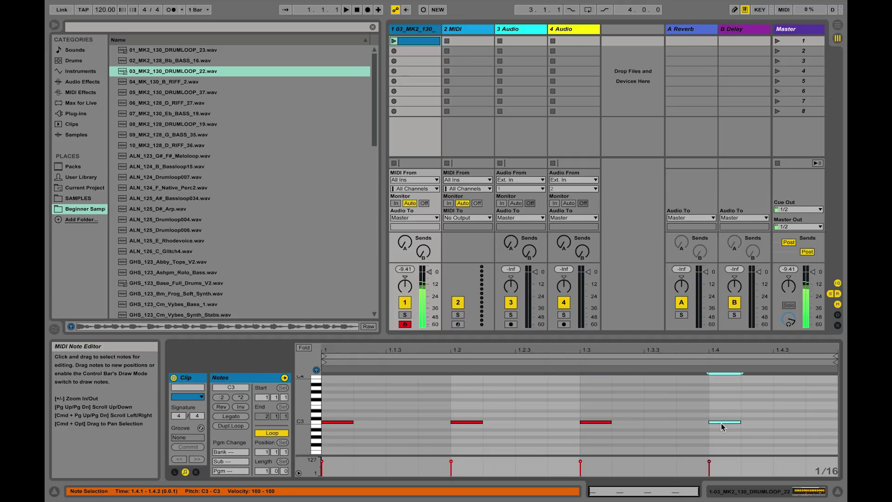
# - Shorten the first track's drum loop sample to only its opening kick hit and play the clip to check it
pyautogui.doubleClick(406, 31)
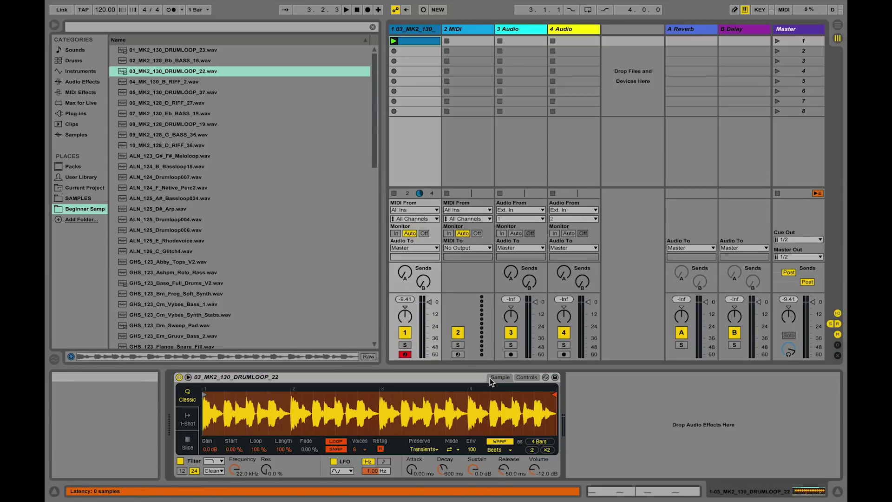
pyautogui.moveTo(555, 394); pyautogui.dragTo(227, 392)
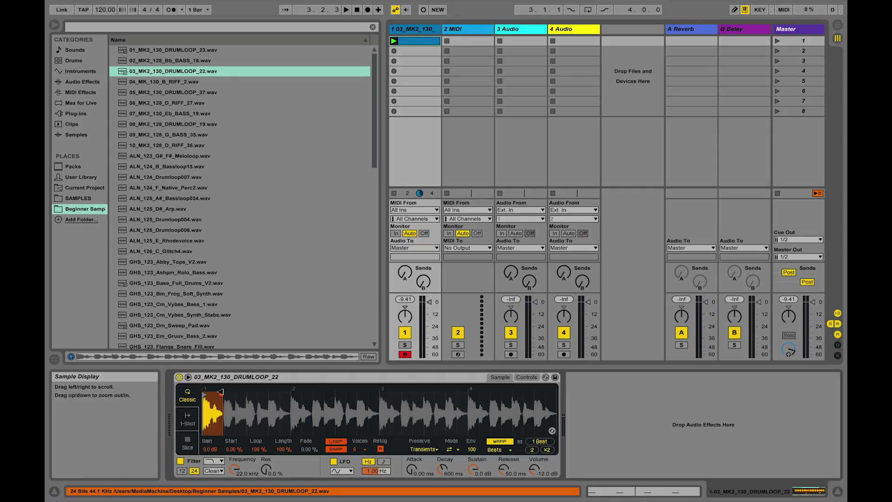
pyautogui.moveTo(228, 393); pyautogui.dragTo(227, 418)
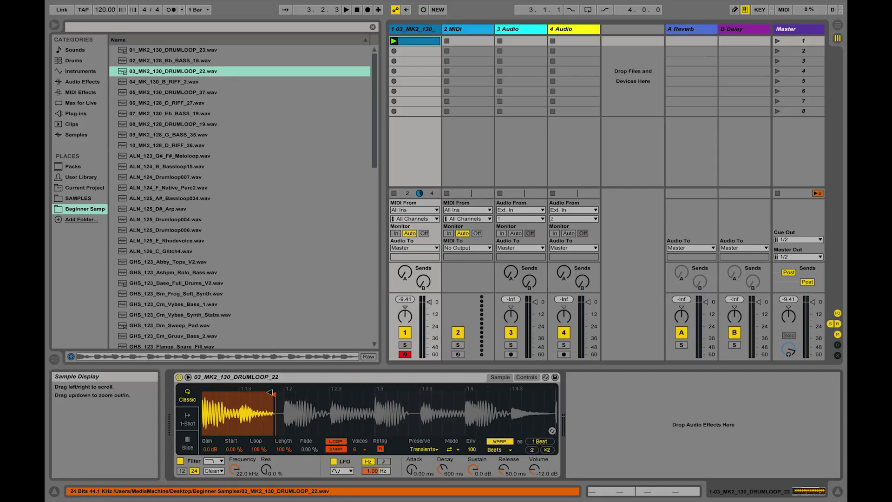
pyautogui.moveTo(270, 396); pyautogui.dragTo(247, 396)
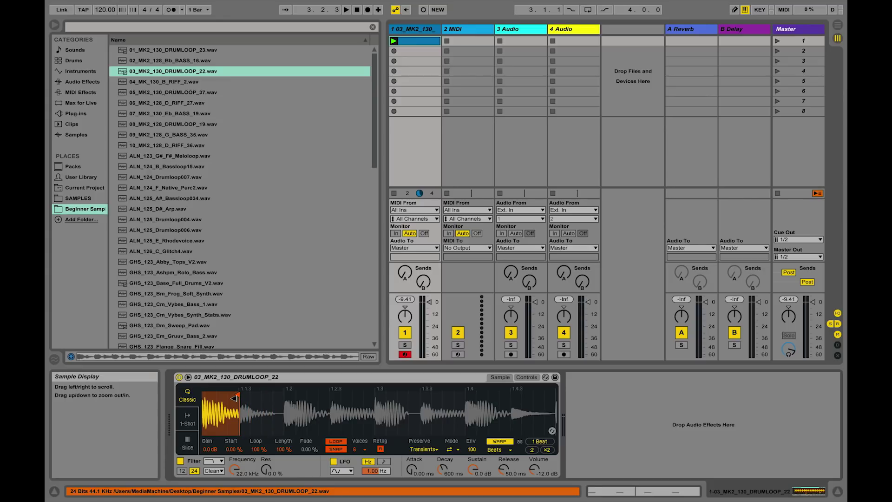
pyautogui.click(393, 41)
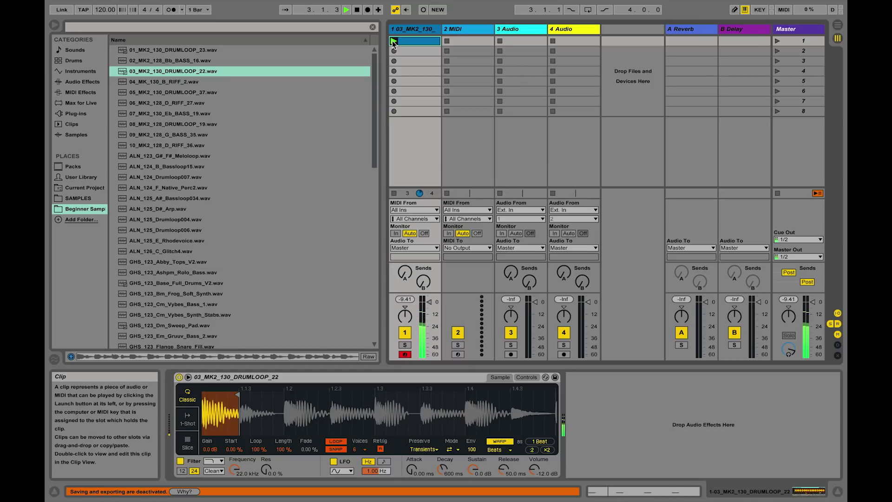
pyautogui.press('space')
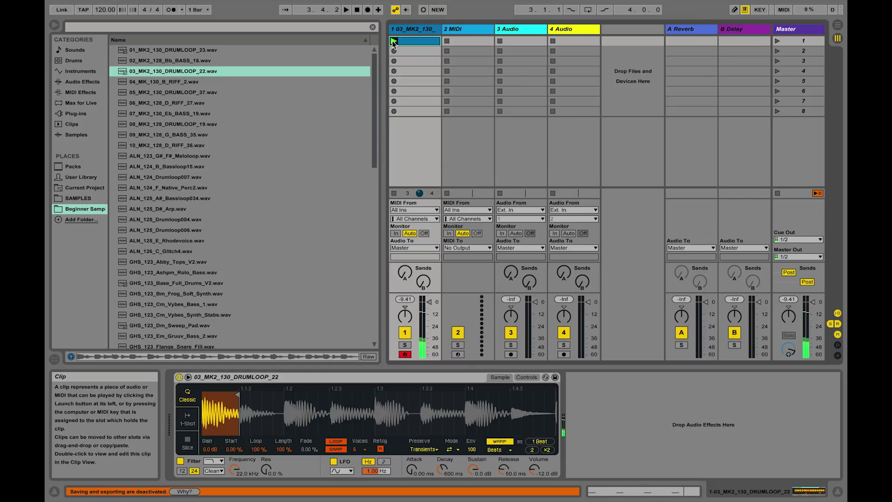
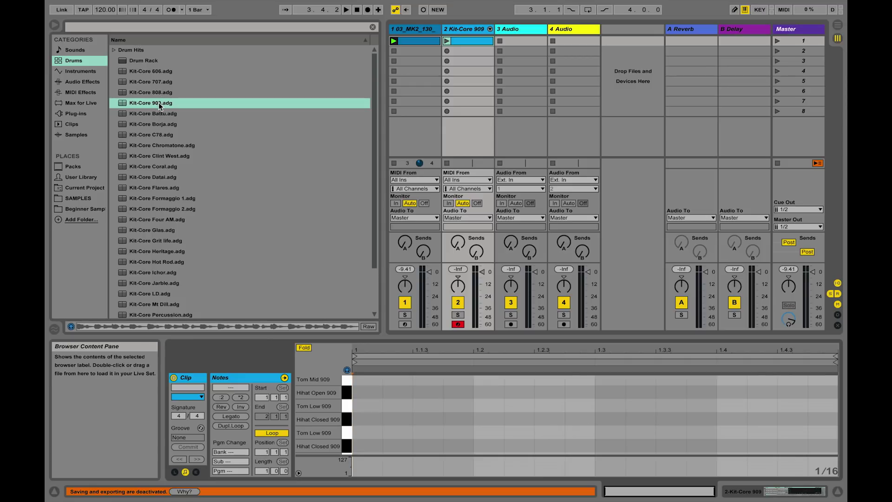
# - Add Hihat Open 909 notes at 1.1.3, 1.2.3, 1.3.3 and 1.4.3 in the Kit-Core 909 clip and play scene 1
pyautogui.click(343, 391)
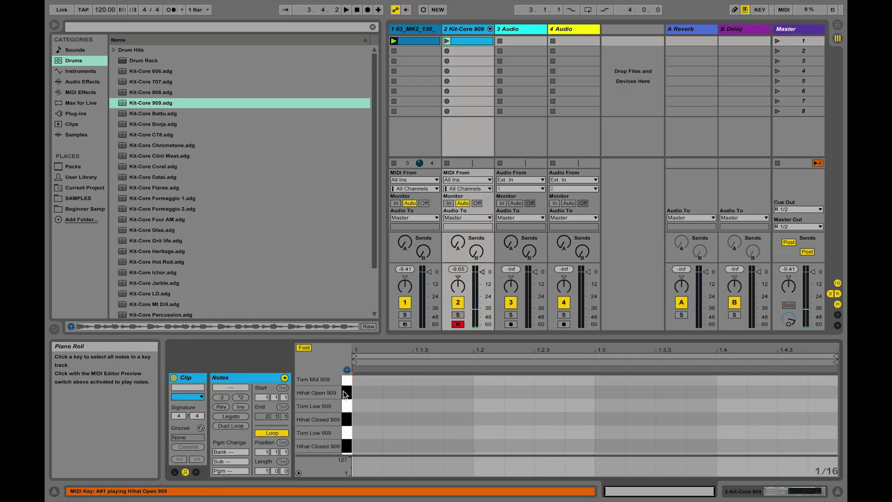
pyautogui.doubleClick(431, 396)
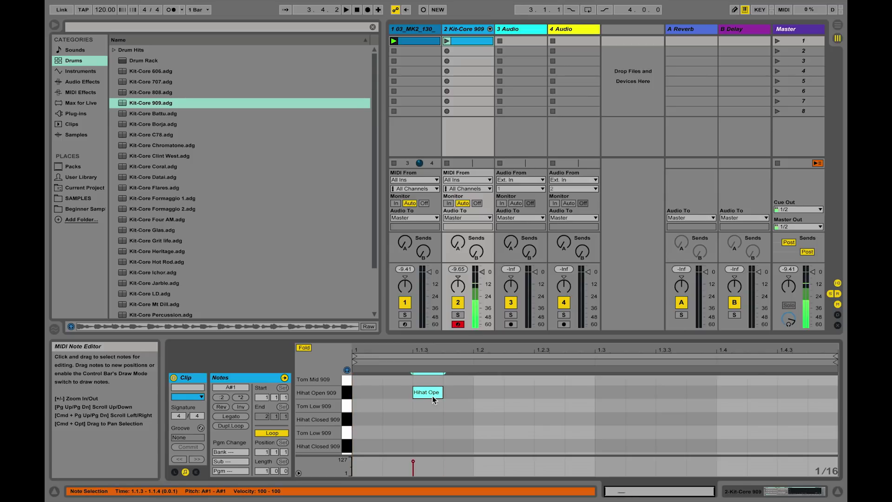
pyautogui.doubleClick(556, 391)
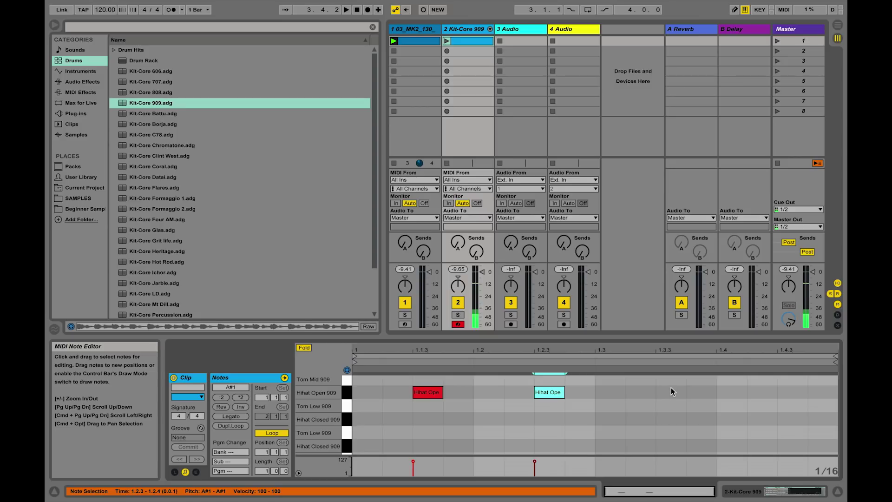
pyautogui.doubleClick(671, 391)
pyautogui.doubleClick(792, 392)
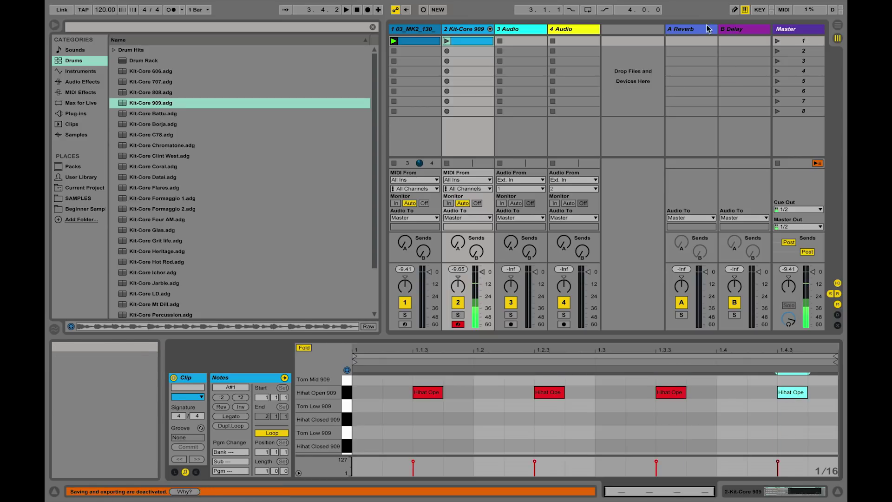
pyautogui.click(777, 40)
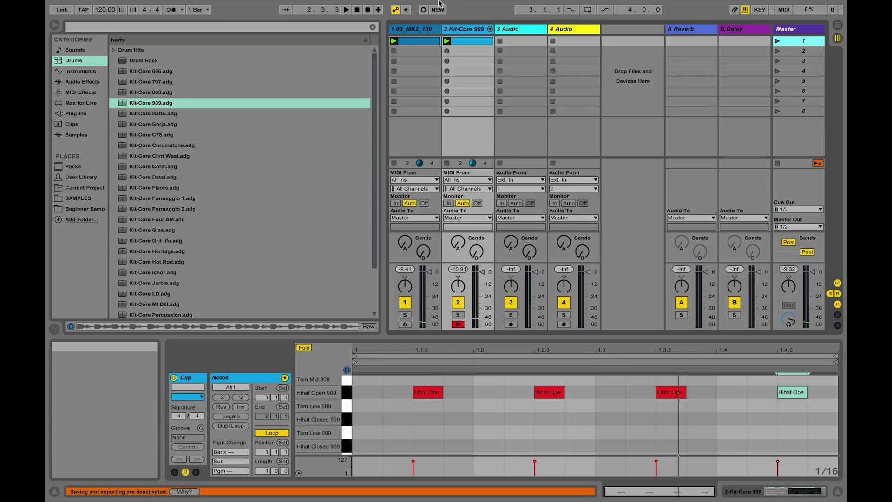
# - With the scene playing, set the Hihat Open 909 pad's Tone to -2.4 % and its Glue to 12
pyautogui.click(470, 29)
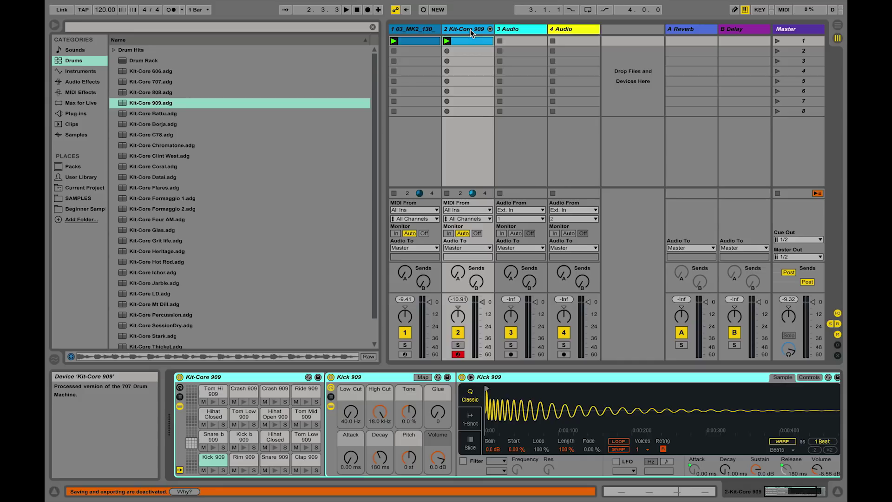
pyautogui.click(270, 416)
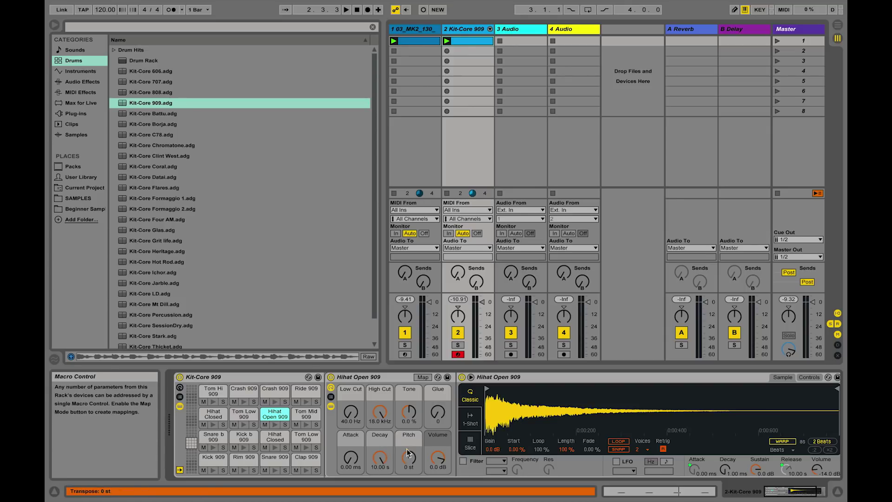
pyautogui.press('space')
pyautogui.moveTo(408, 456); pyautogui.dragTo(408, 460)
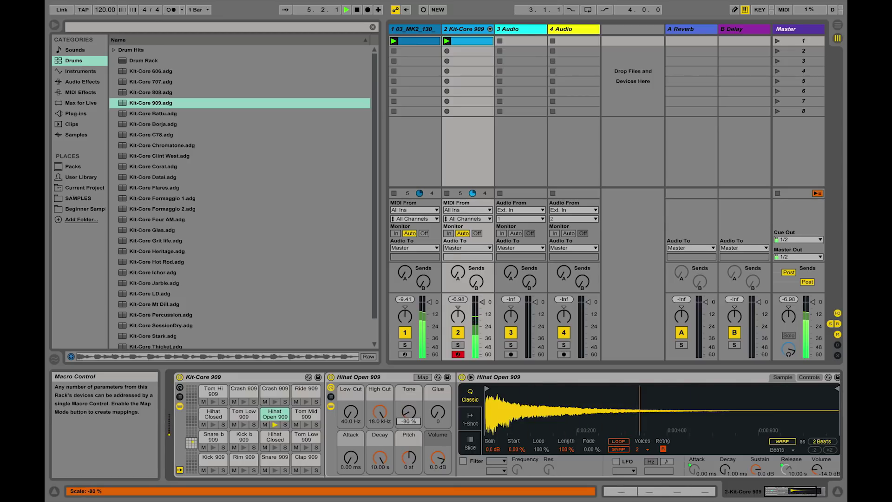
pyautogui.moveTo(409, 413); pyautogui.dragTo(432, 422)
pyautogui.click(439, 413)
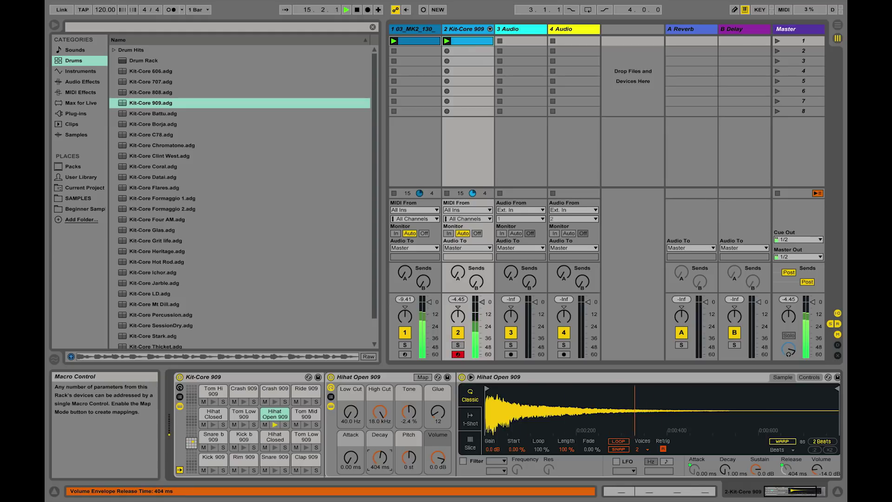
# - Shorten the Hihat Open 909 pad's Decay to 343 ms and stop playback
pyautogui.moveTo(383, 461); pyautogui.dragTo(383, 415)
pyautogui.moveTo(379, 457); pyautogui.dragTo(380, 474)
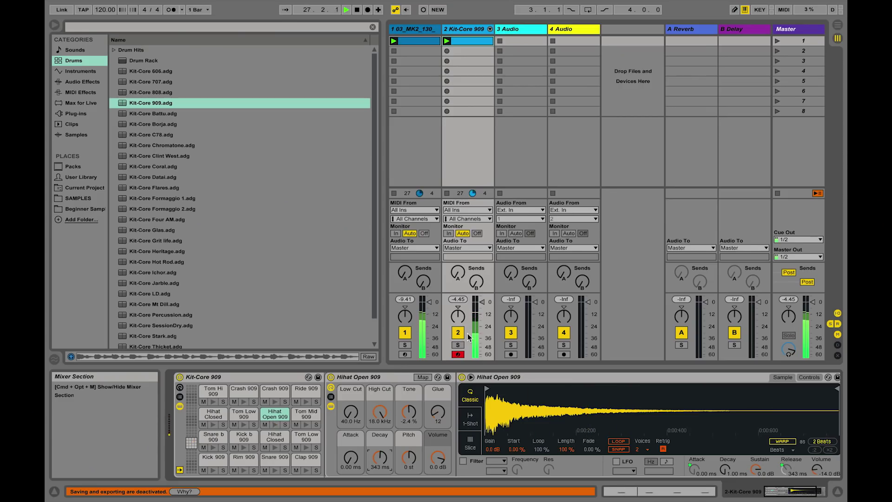
pyautogui.press('space')
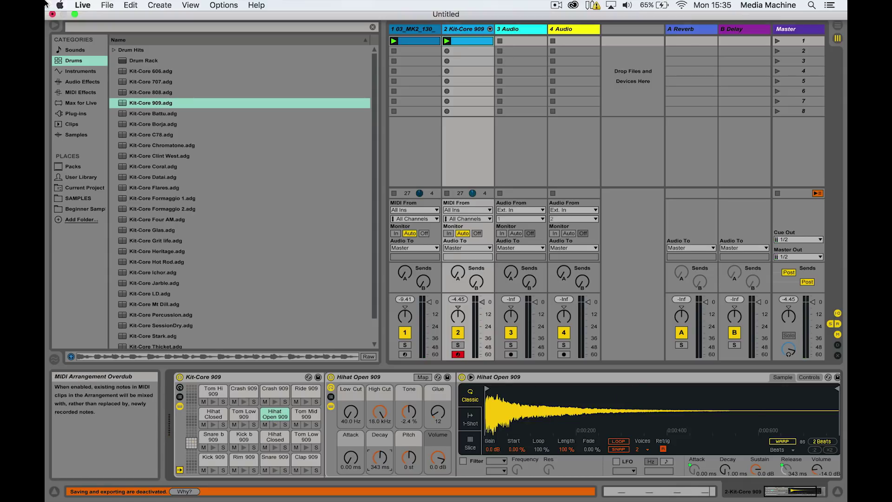
# - Insert a new MIDI track after the hi-hat track and load Kit-Core 909.adg onto it
pyautogui.click(159, 6)
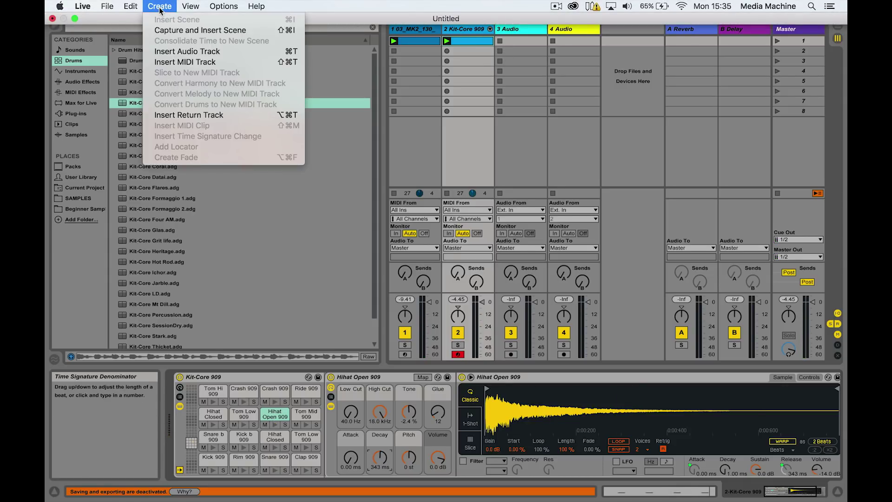
pyautogui.click(173, 62)
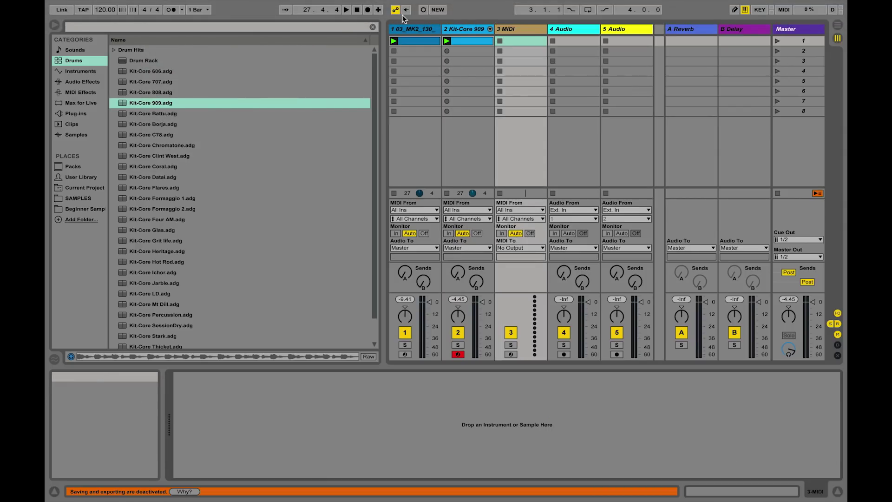
pyautogui.click(145, 102)
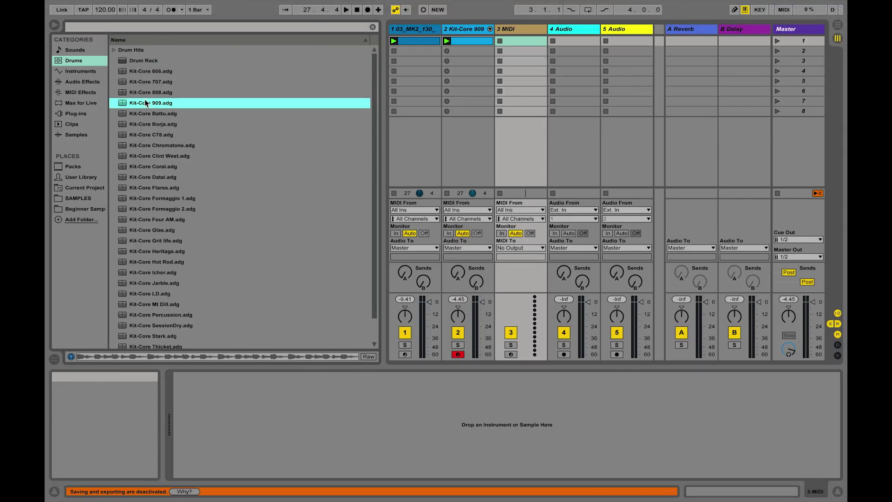
pyautogui.moveTo(255, 339); pyautogui.dragTo(259, 433)
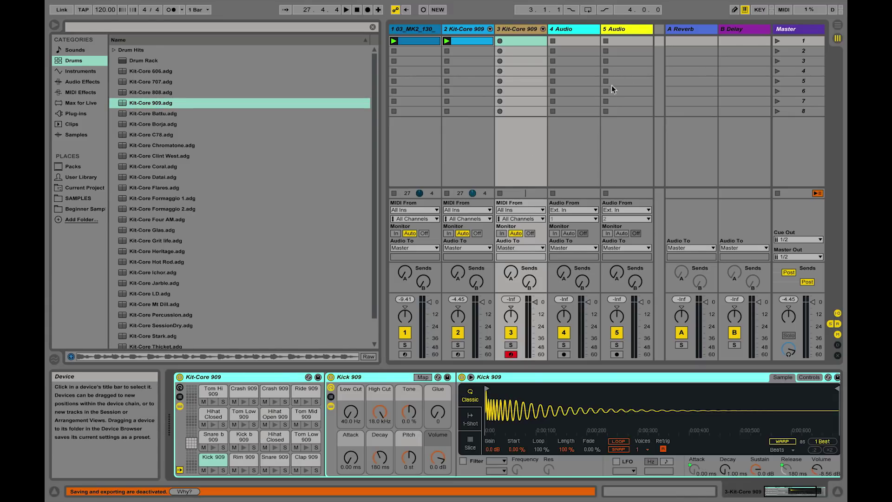
# - Create a clip in the third track's first slot, add Clap 909 notes at 1.2 and 1.4, and play scene 1
pyautogui.doubleClick(525, 42)
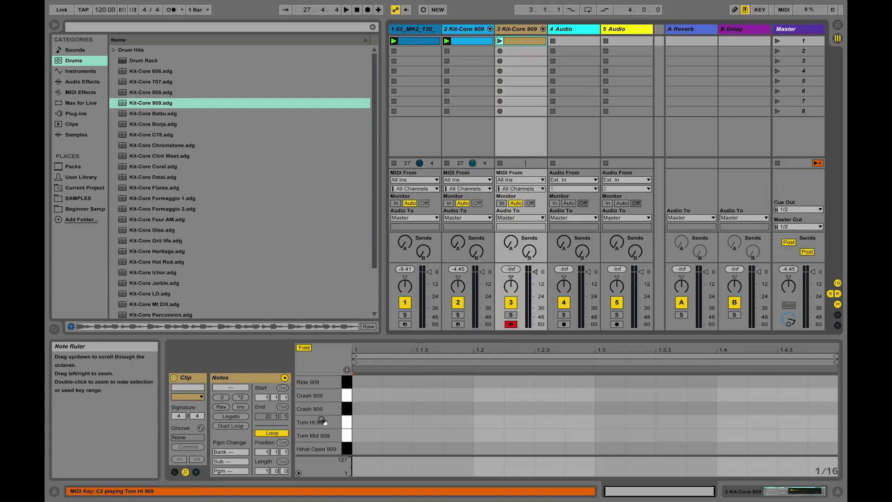
pyautogui.moveTo(323, 421); pyautogui.dragTo(324, 312)
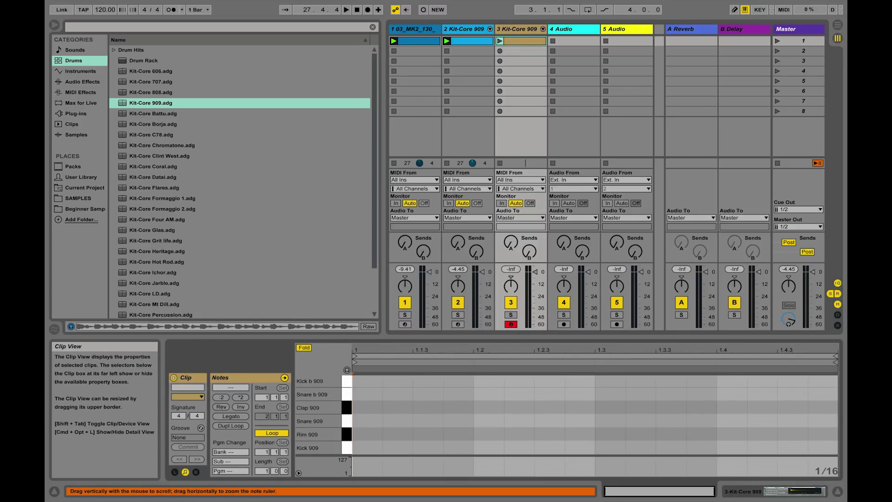
pyautogui.doubleClick(481, 408)
pyautogui.click(724, 405)
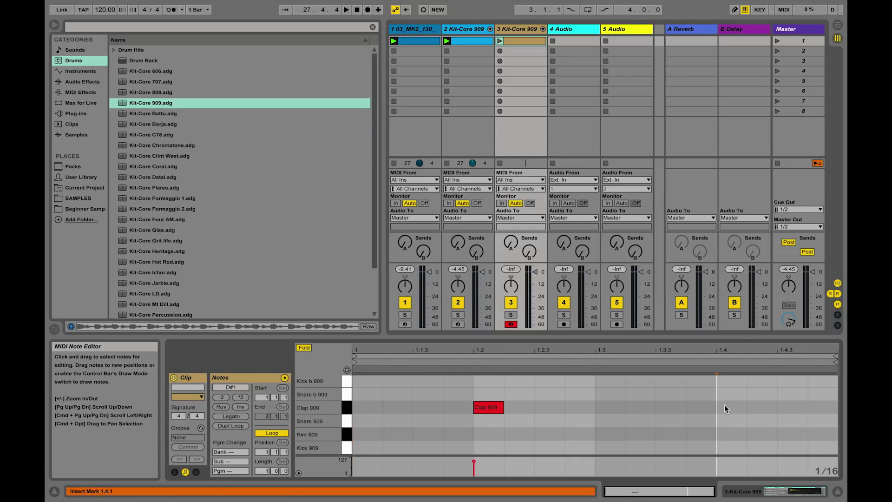
pyautogui.doubleClick(725, 407)
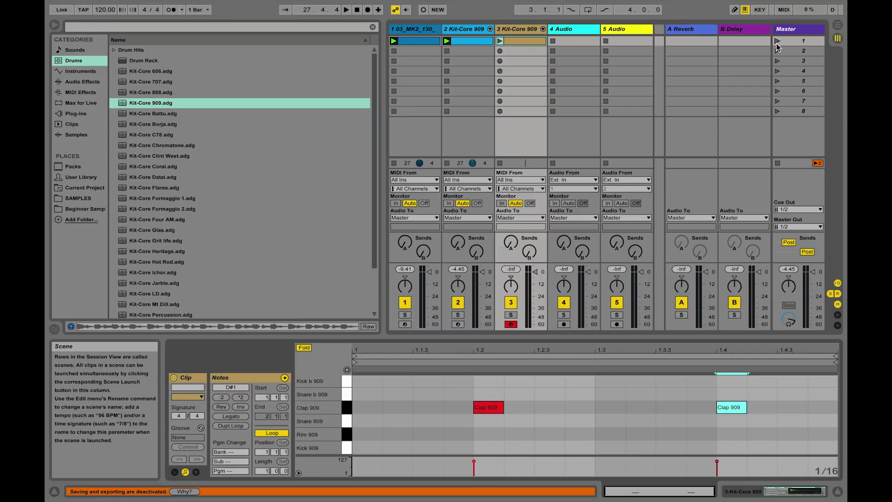
pyautogui.click(777, 41)
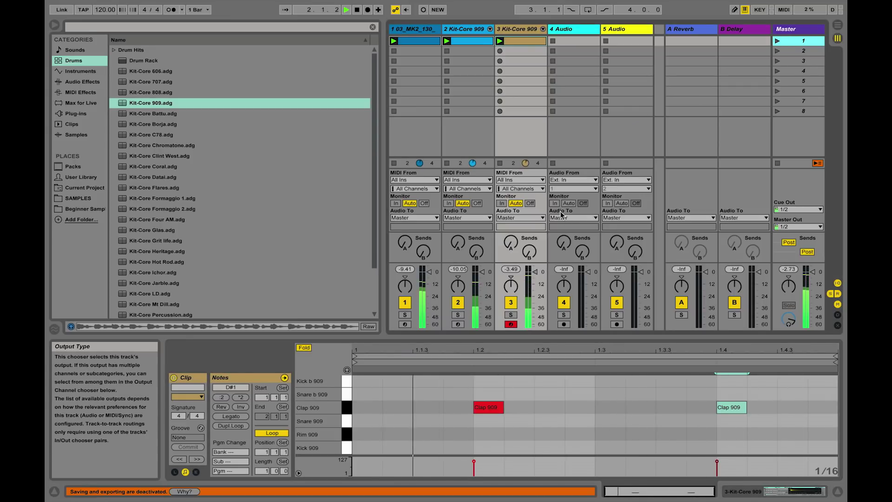
# - With the scene playing, set the Clap 909 pad's Pitch to +1 st, Tone to 24 % and Glue to 17
pyautogui.doubleClick(511, 29)
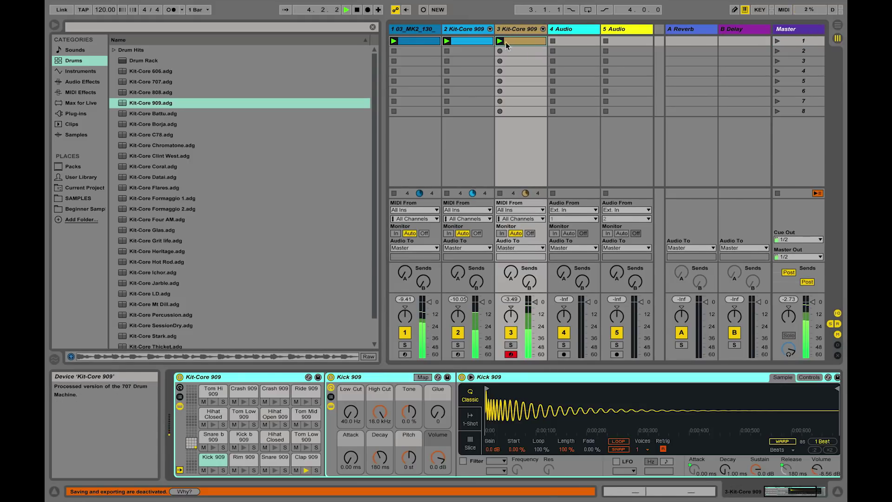
pyautogui.click(300, 462)
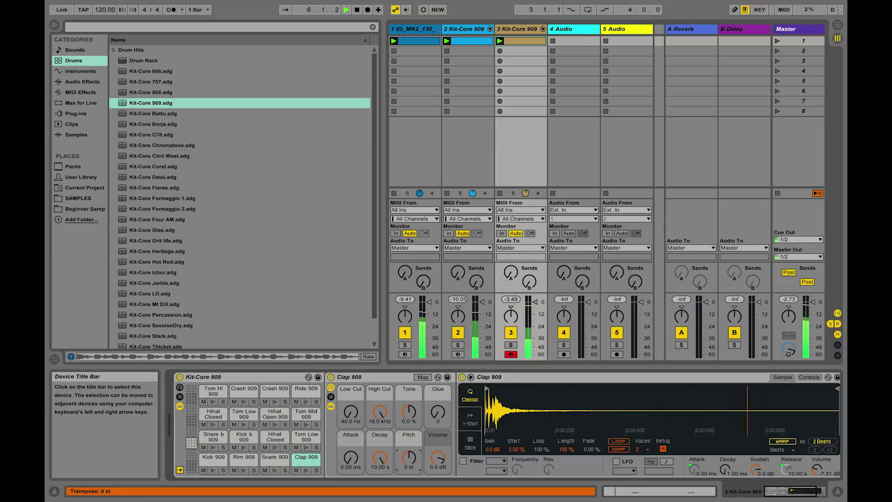
pyautogui.moveTo(409, 457); pyautogui.dragTo(409, 448)
pyautogui.moveTo(409, 415); pyautogui.dragTo(437, 411)
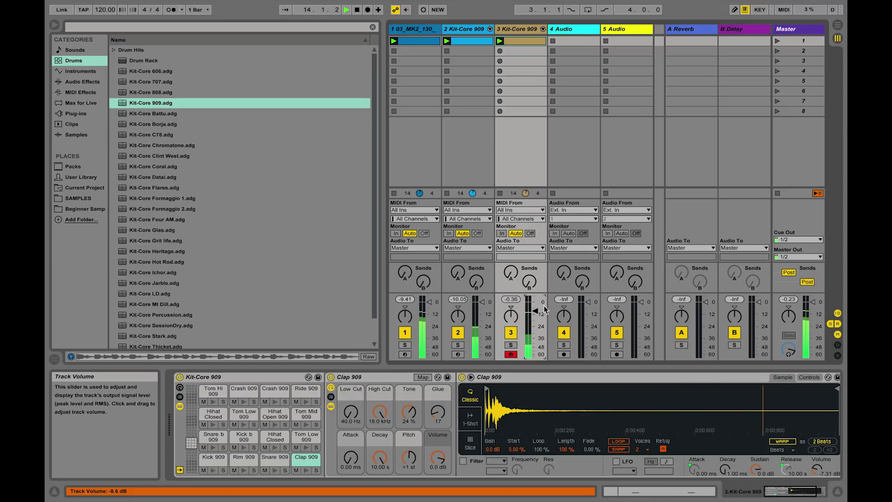
# - Balance the mix by setting the clap track to about -8.6 dB and slightly lowering the kick and hi-hat tracks, restarting playback
pyautogui.moveTo(428, 301)
pyautogui.mouseDown()
pyautogui.moveTo(428, 356)
pyautogui.moveTo(428, 302)
pyautogui.mouseUp()
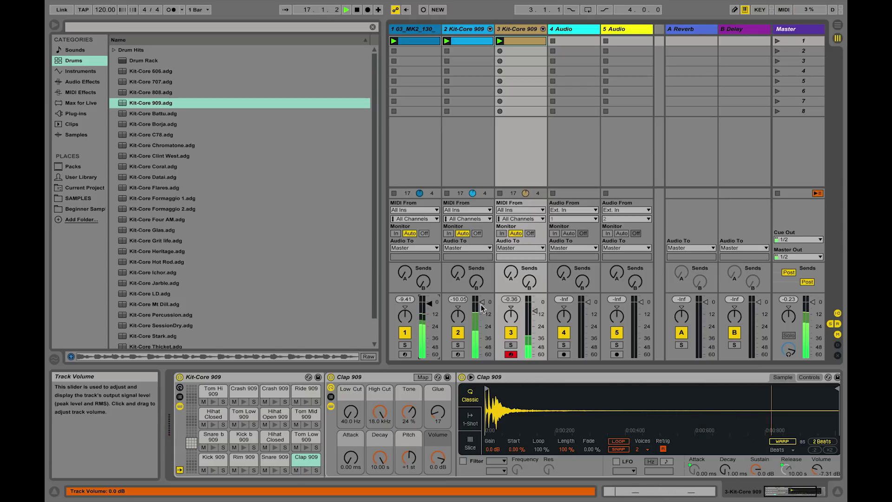
pyautogui.moveTo(481, 305); pyautogui.dragTo(481, 306)
pyautogui.press('space')
pyautogui.press('space')
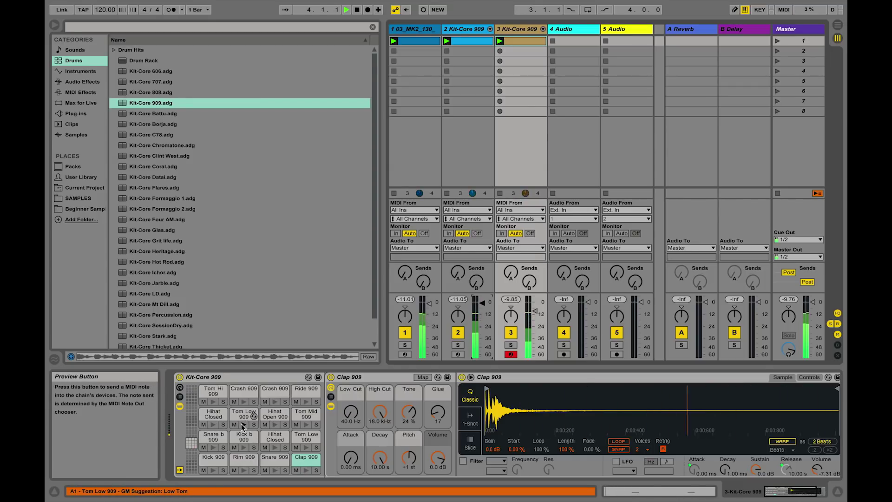
# - Audition the Tom Hi 909 pad over the beat and insert a new MIDI track after the clap track
pyautogui.click(213, 402)
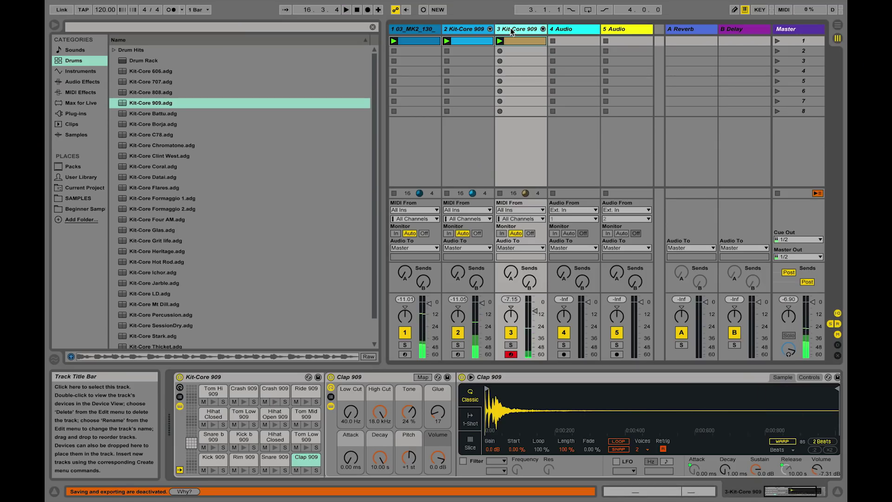
pyautogui.click(153, 6)
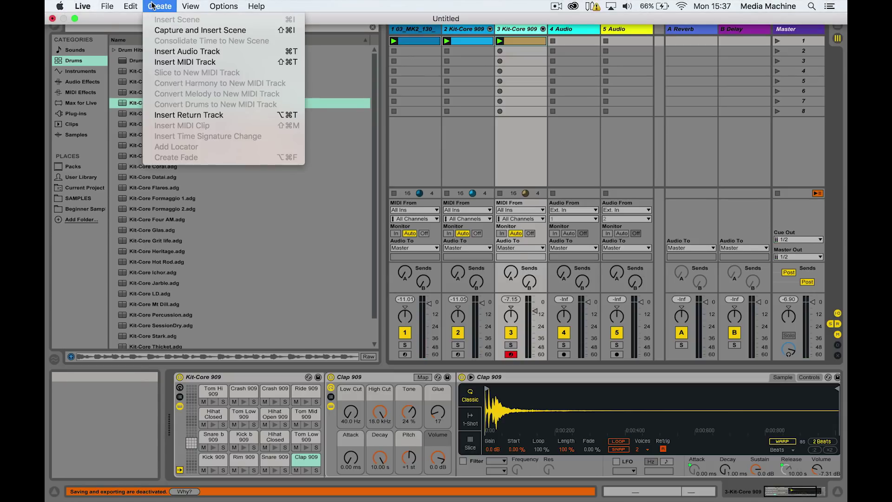
pyautogui.click(163, 62)
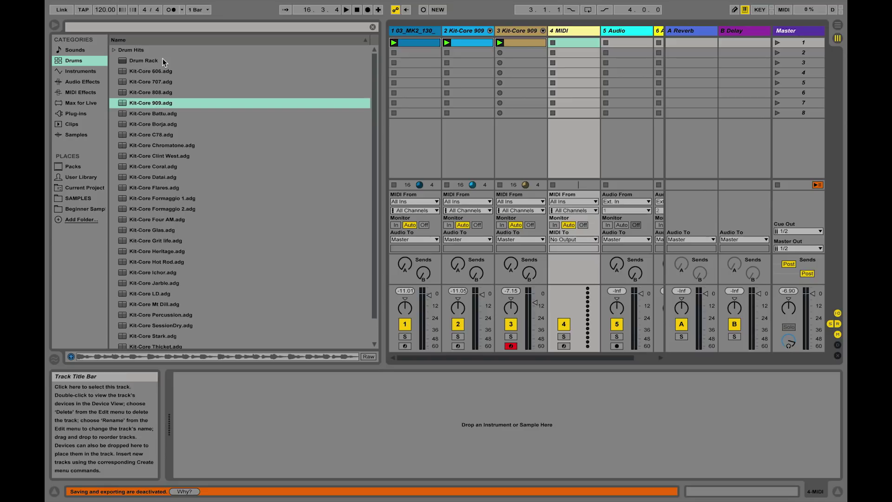